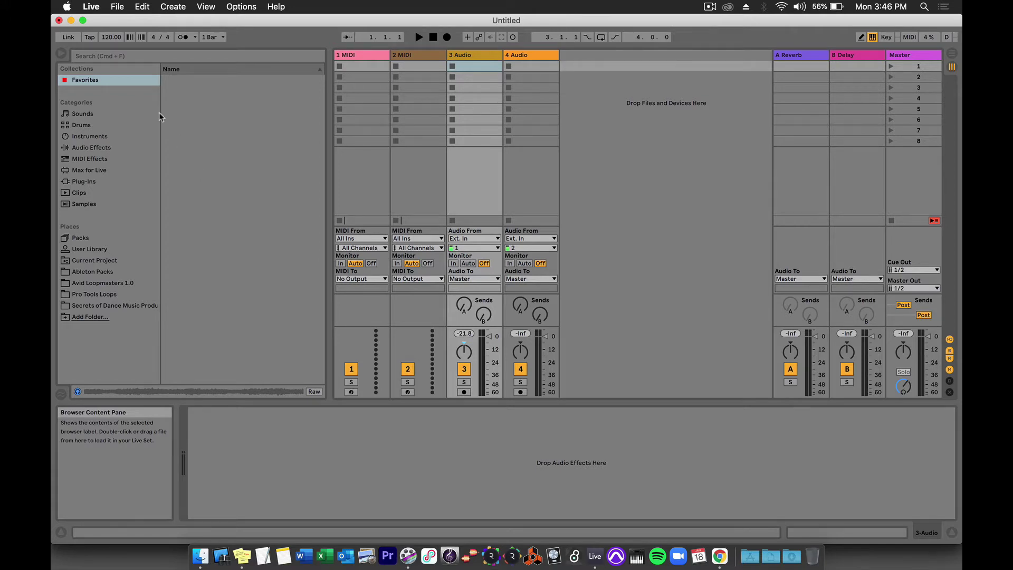
# Open the Preferences window, reposition it over the browser area, and show the Look/Feel settings.
pyautogui.click(93, 7)
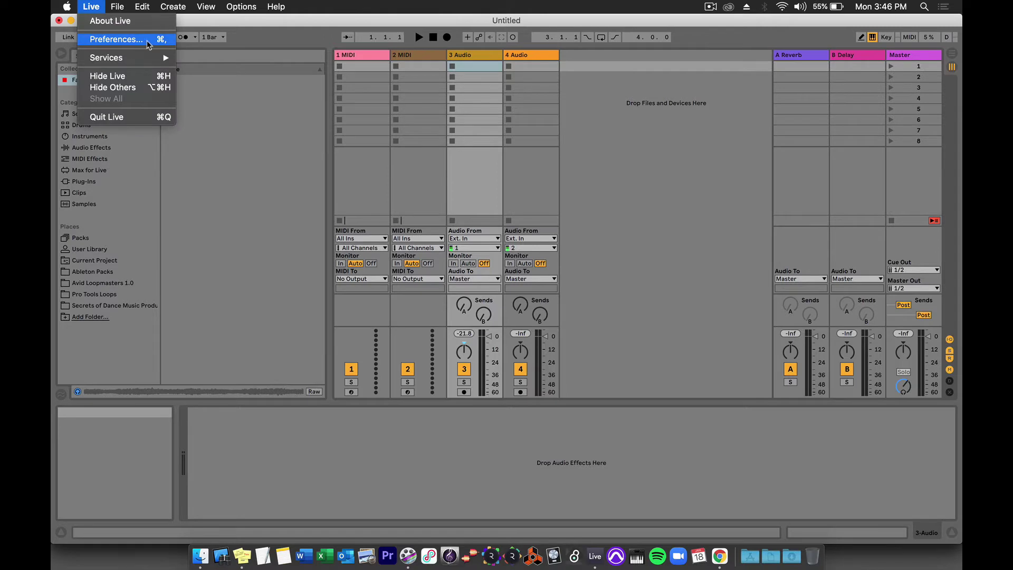
pyautogui.click(159, 44)
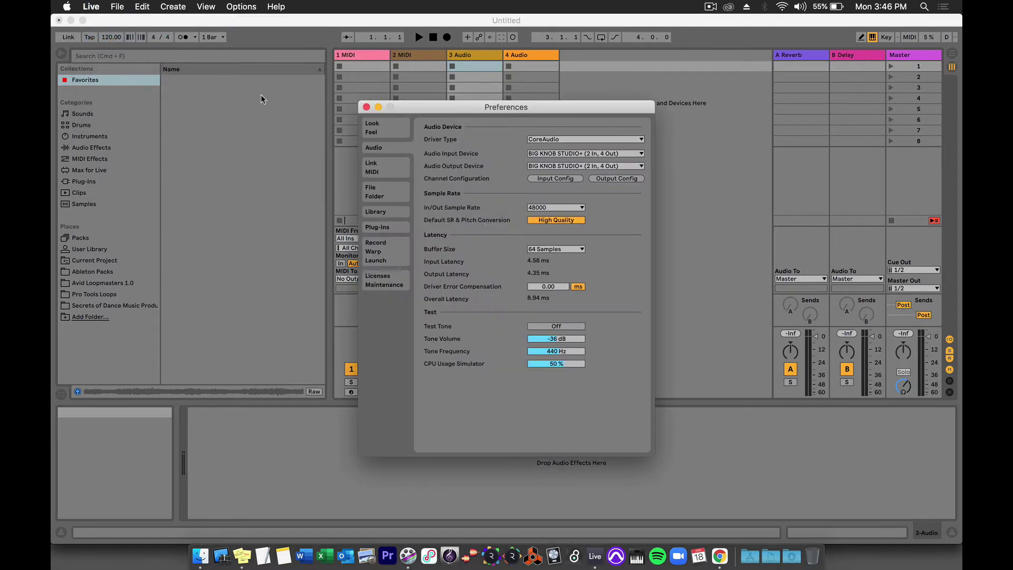
pyautogui.moveTo(416, 107); pyautogui.dragTo(290, 70)
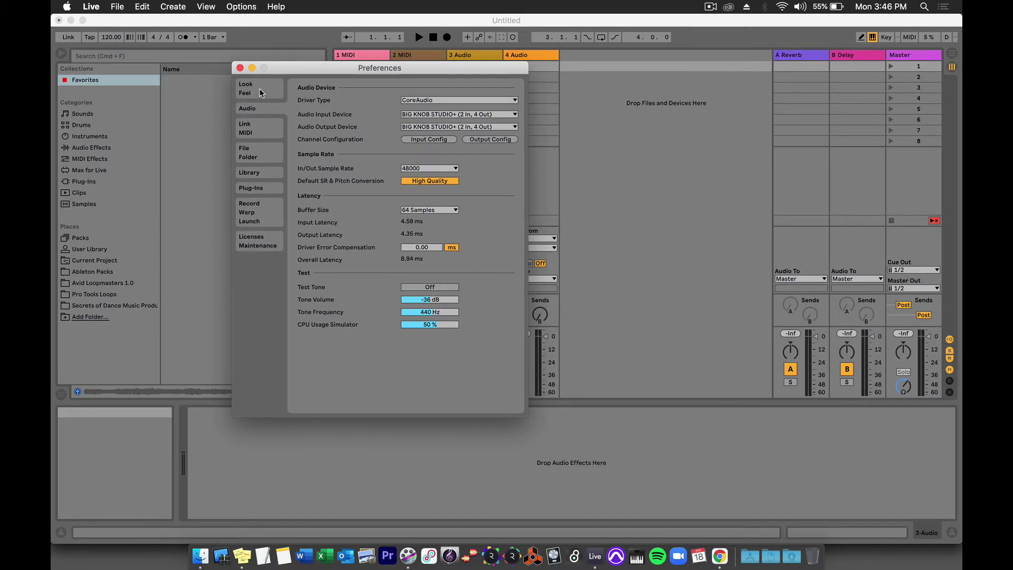
pyautogui.click(258, 87)
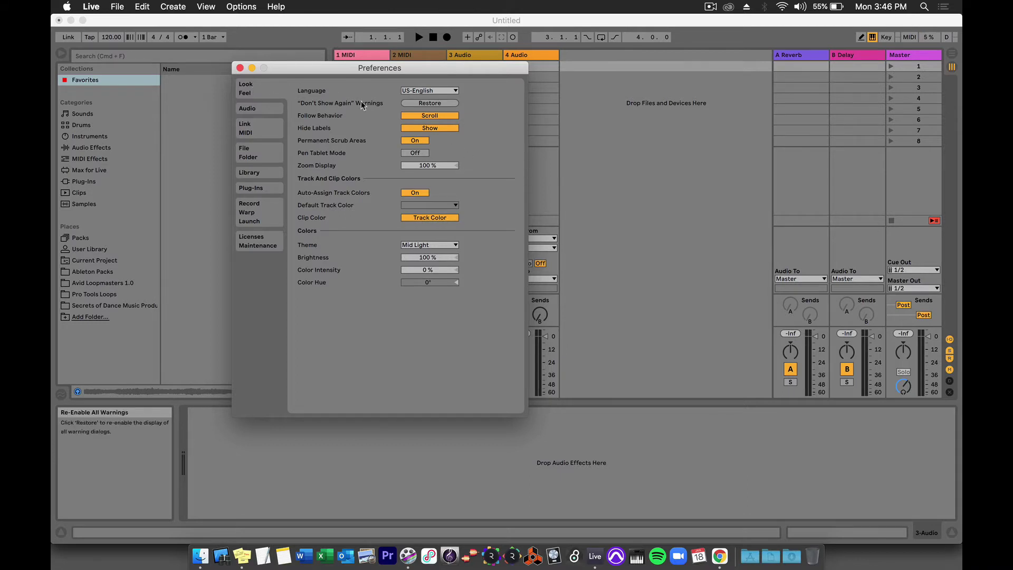
# Try the Dark interface theme and adjust the brightness to 98% and the color intensity to 28%.
pyautogui.click(443, 246)
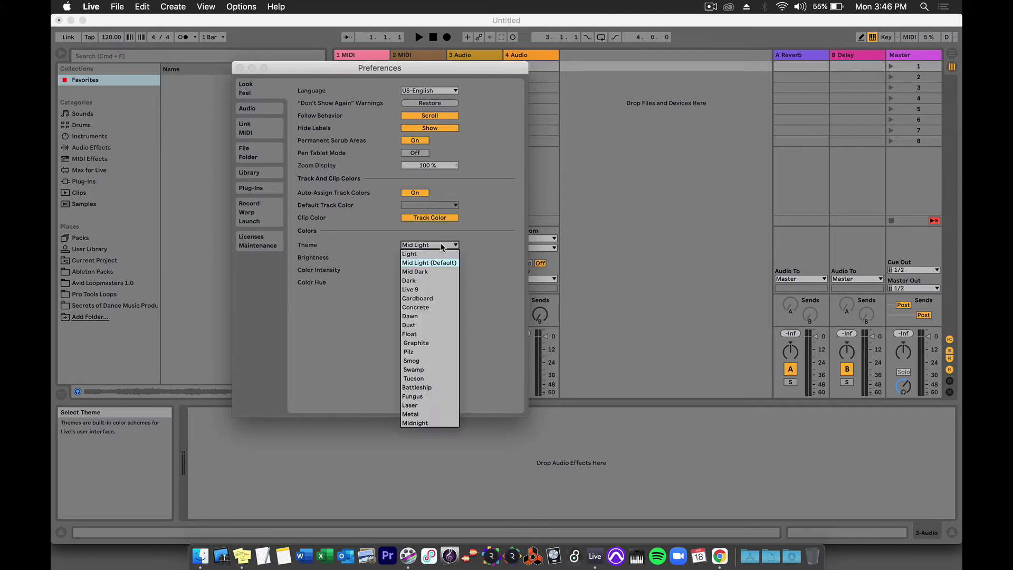
pyautogui.click(438, 281)
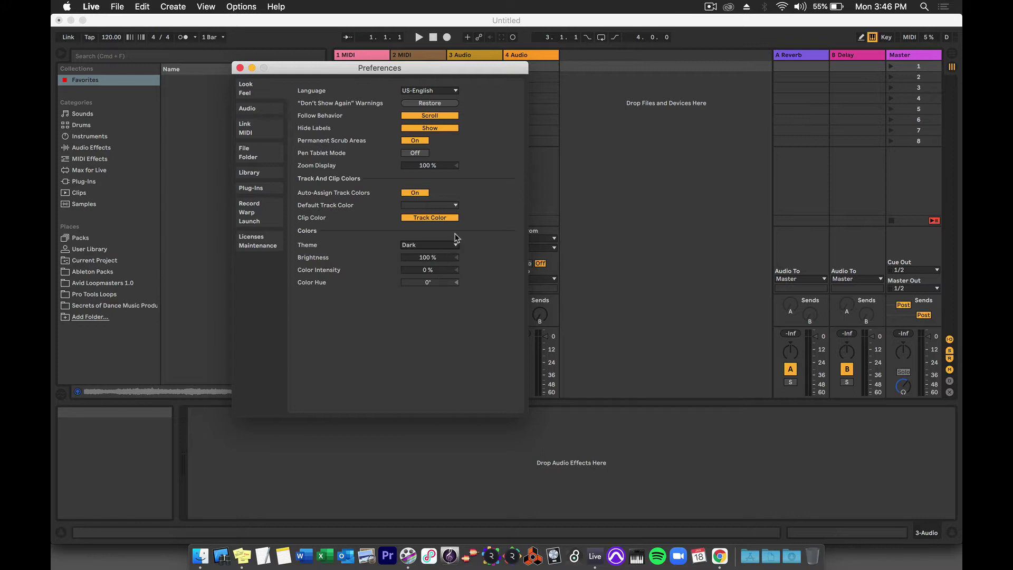
pyautogui.moveTo(430, 262)
pyautogui.mouseDown()
pyautogui.moveTo(430, 285)
pyautogui.moveTo(428, 243)
pyautogui.mouseUp()
# Restore the Mid Light theme with 100% brightness and 0% color intensity.
pyautogui.click(429, 245)
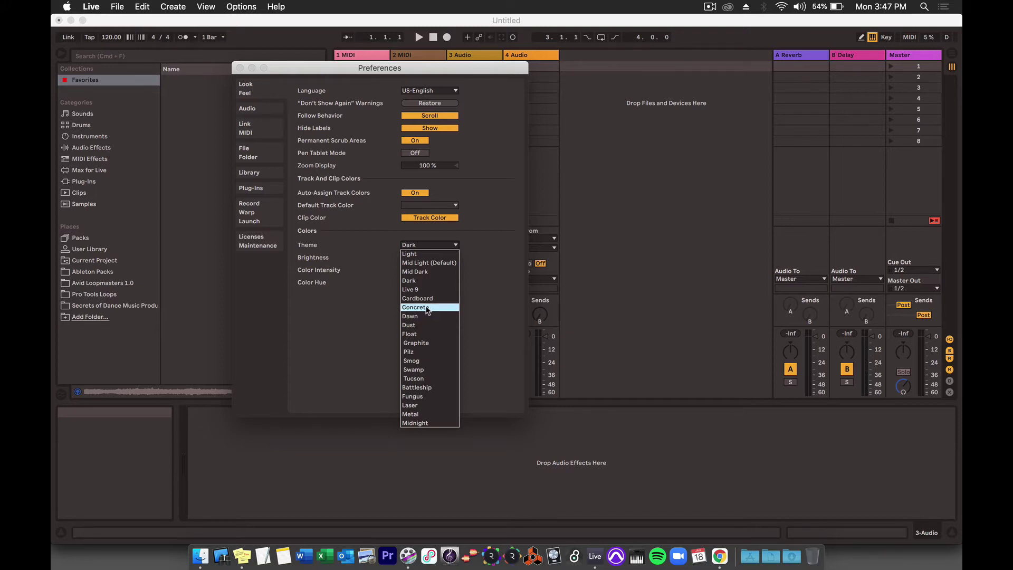
pyautogui.click(421, 264)
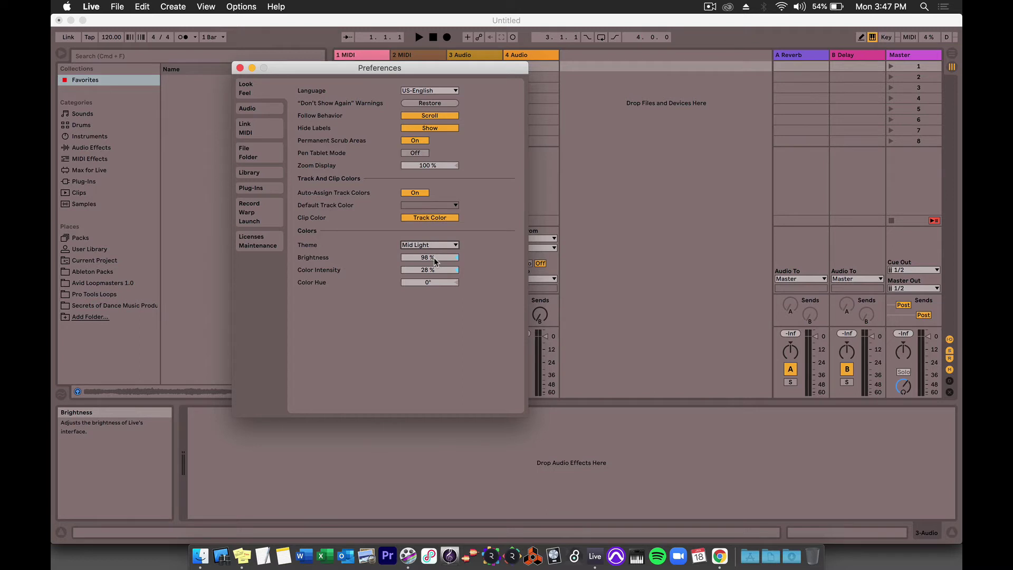
pyautogui.doubleClick(434, 258)
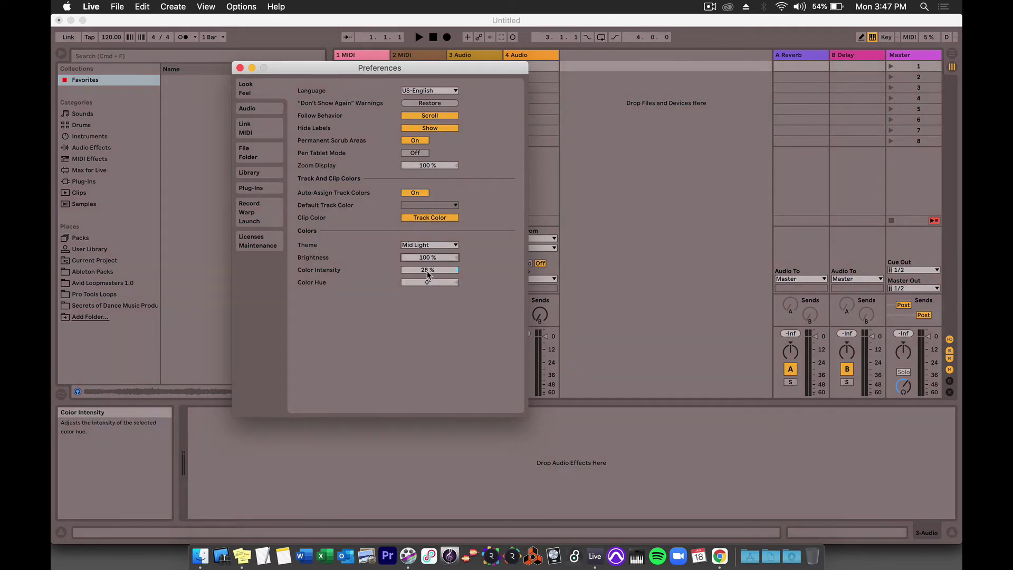
pyautogui.moveTo(429, 269); pyautogui.dragTo(428, 283)
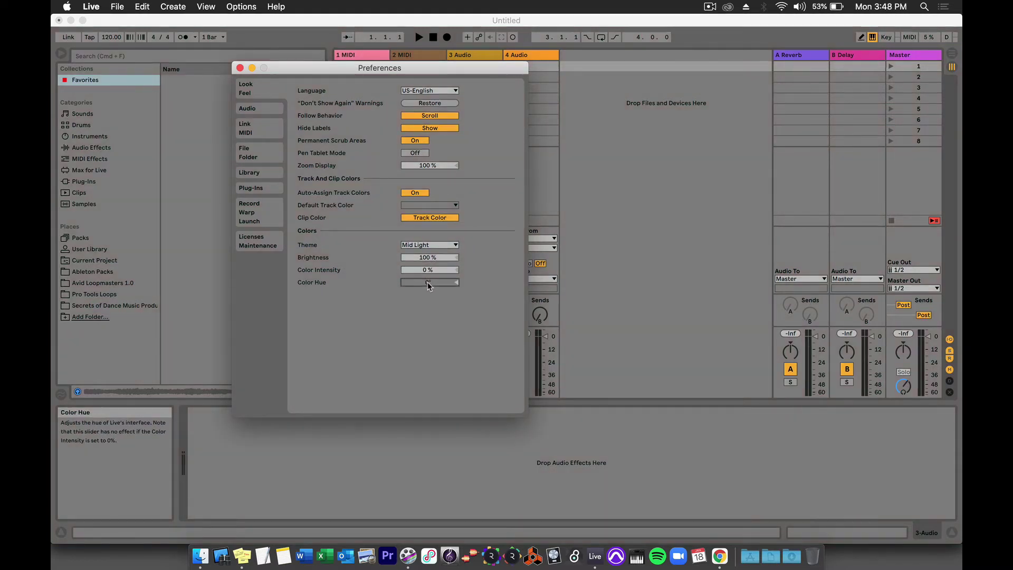
# Examine the available default track colors and dismiss the palette without choosing one.
pyautogui.click(452, 206)
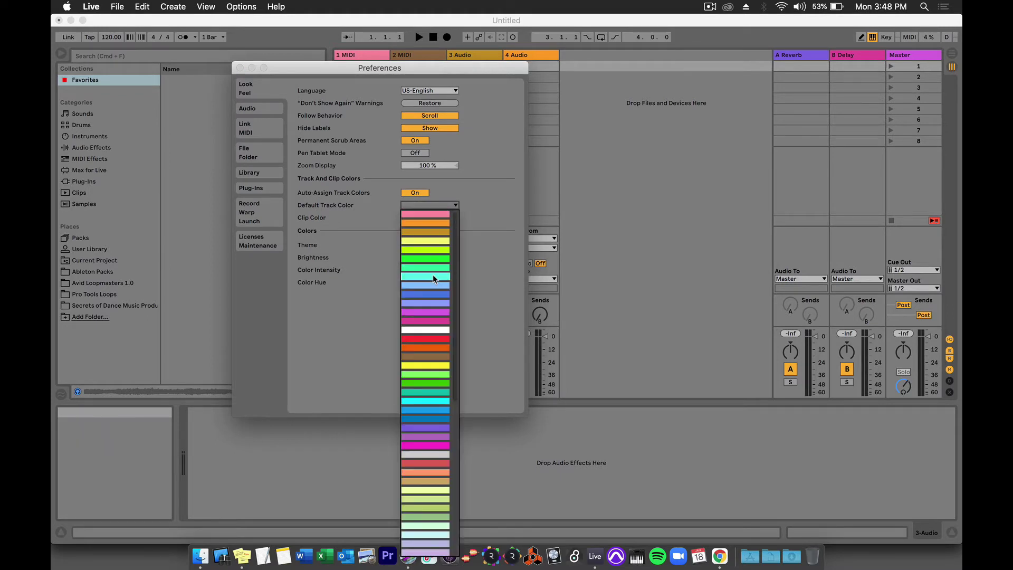
pyautogui.click(493, 191)
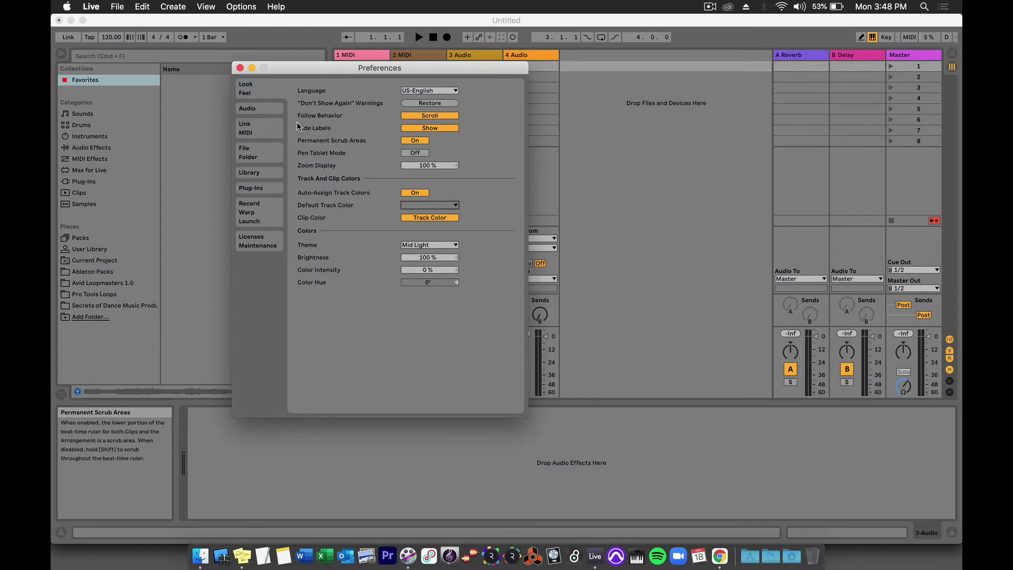
# In the Audio settings, examine the sample rate choices and select a buffer size of 64 Samples.
pyautogui.click(255, 108)
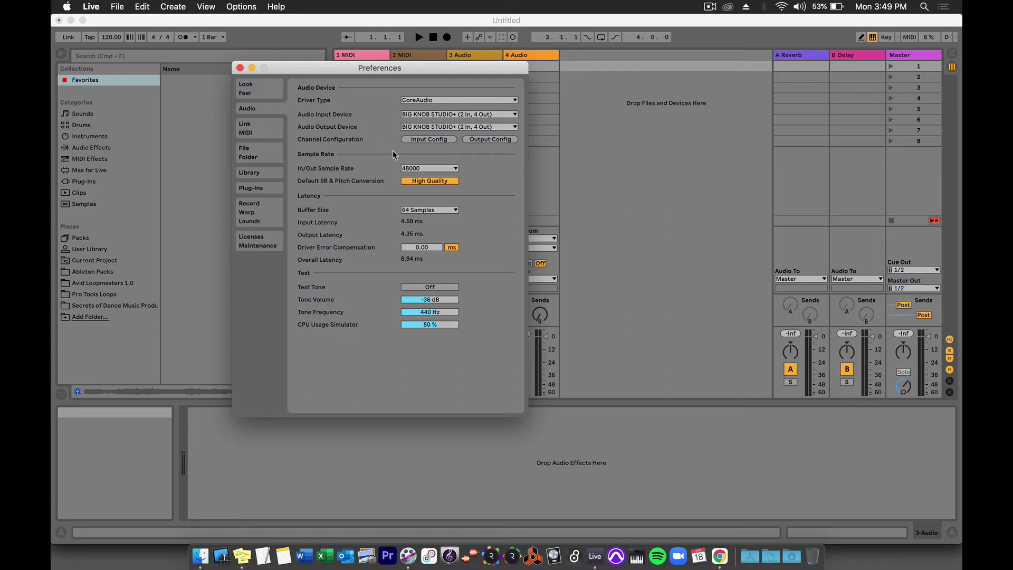
pyautogui.click(449, 168)
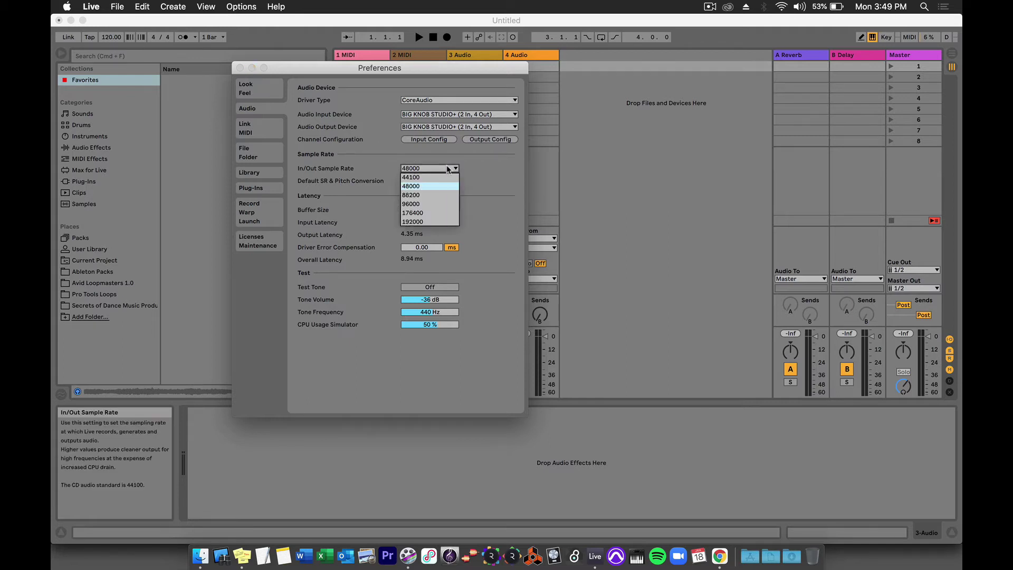
pyautogui.click(486, 167)
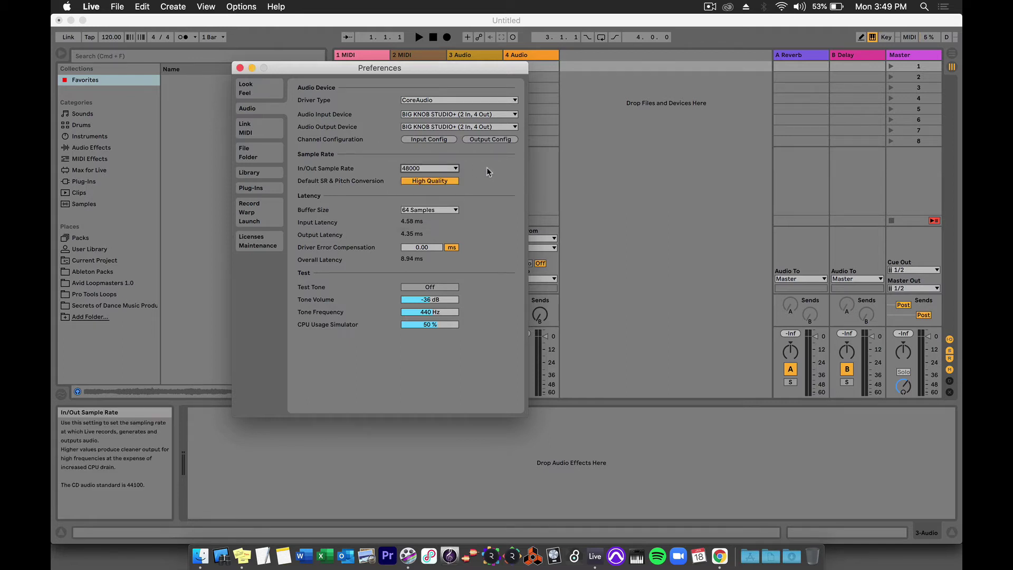
pyautogui.click(455, 211)
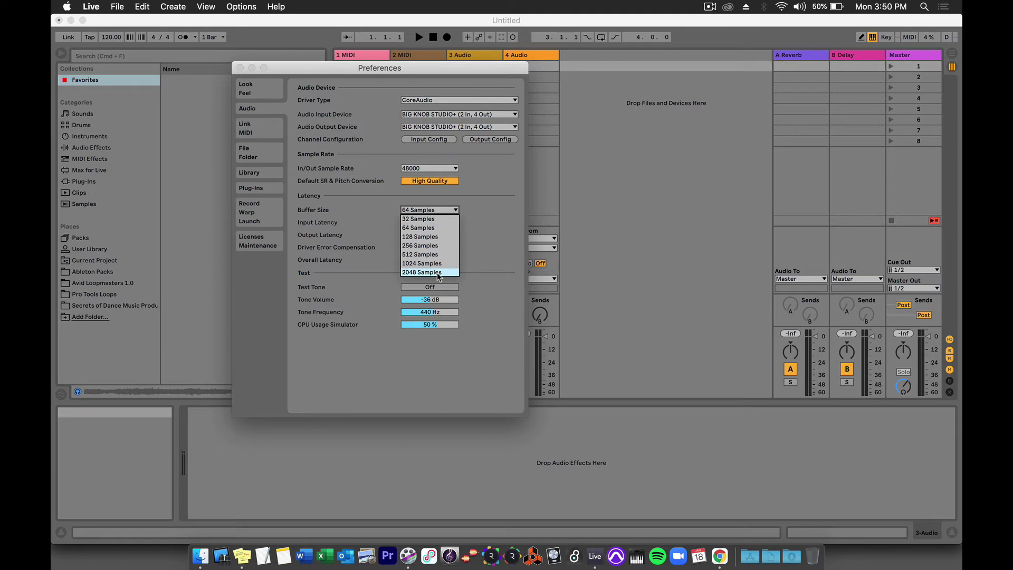
pyautogui.click(439, 228)
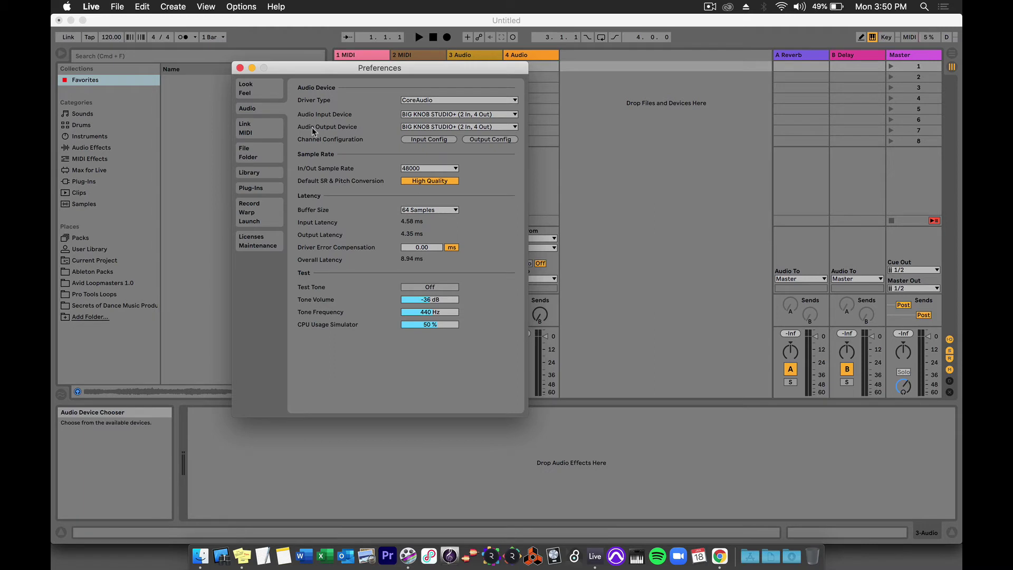
# Show the Link/MIDI settings and examine the control surfaces available for the third slot without assigning one.
pyautogui.click(267, 128)
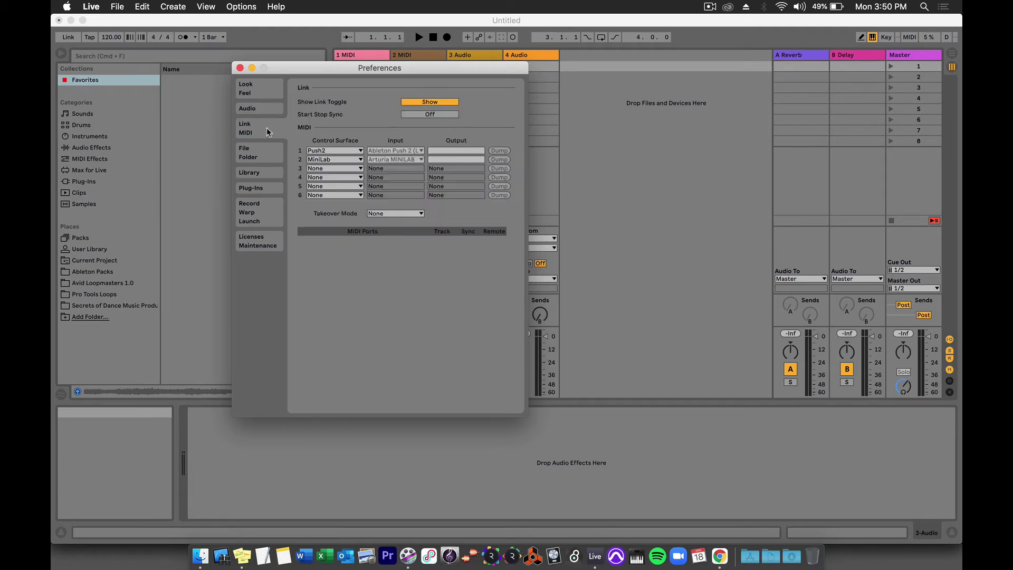
pyautogui.click(357, 169)
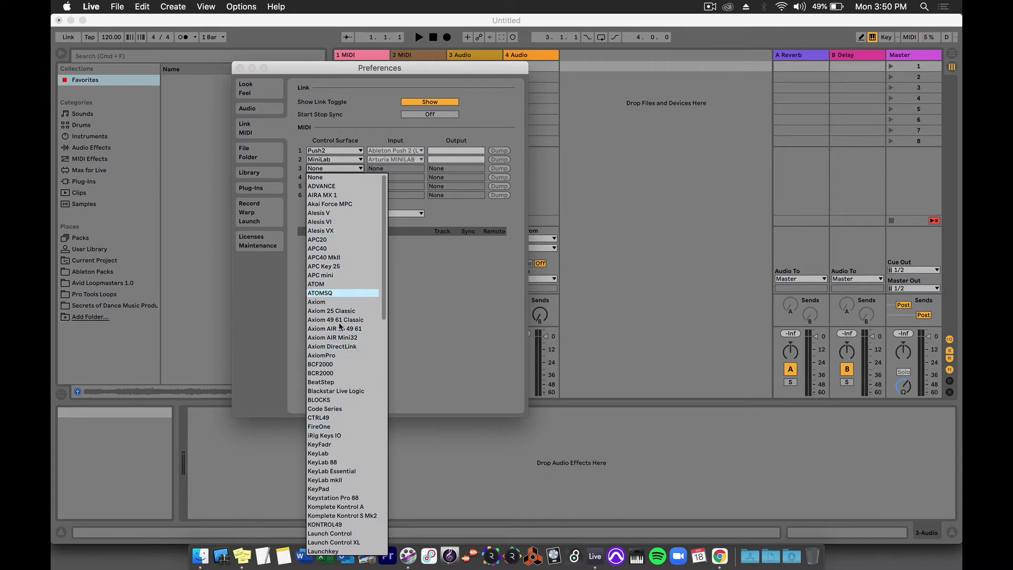
pyautogui.click(432, 264)
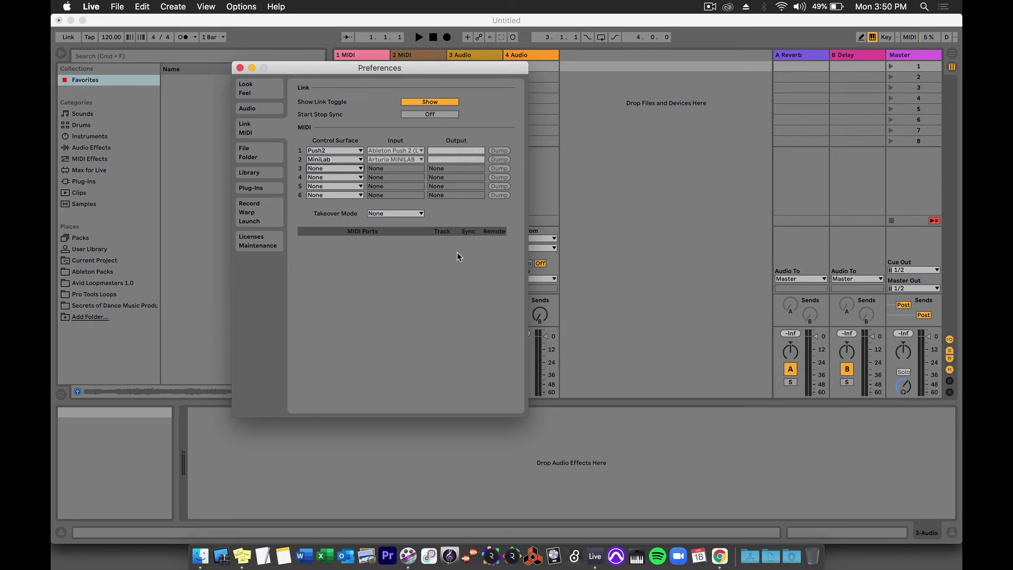
# Review the File/Folder, Library and Plug-Ins settings, including the temporary folder location.
pyautogui.click(262, 154)
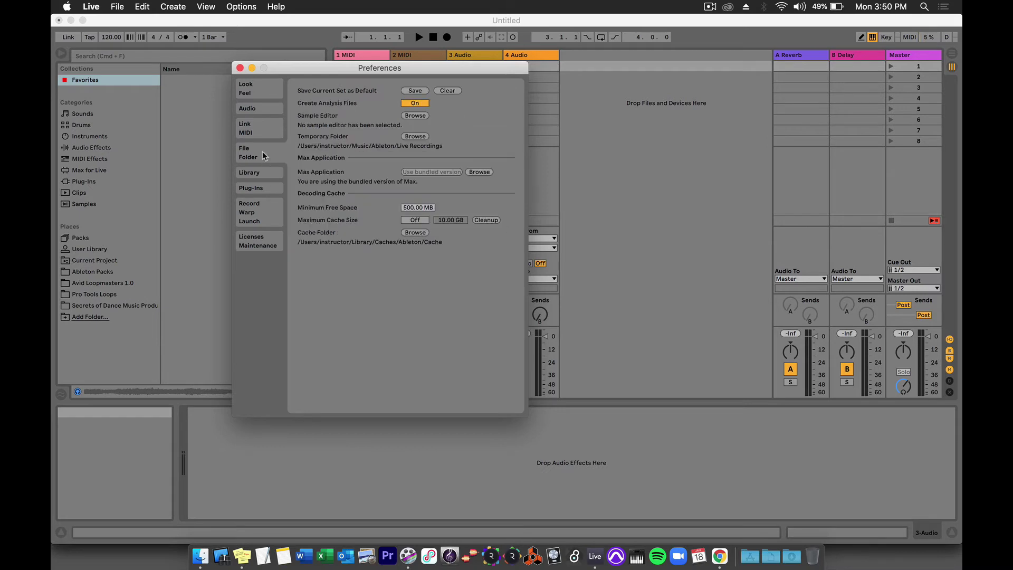
pyautogui.moveTo(349, 135)
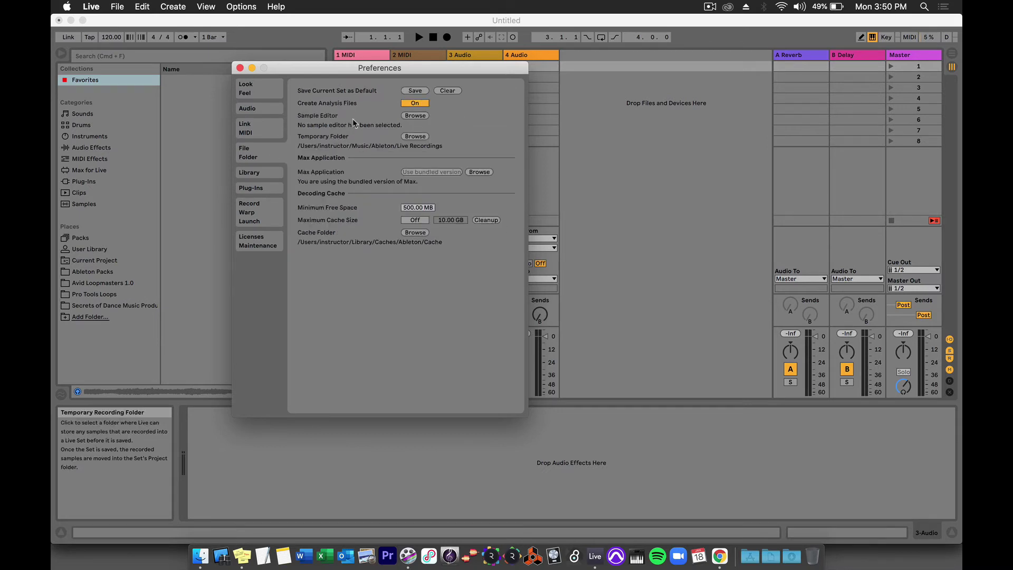
pyautogui.moveTo(368, 107)
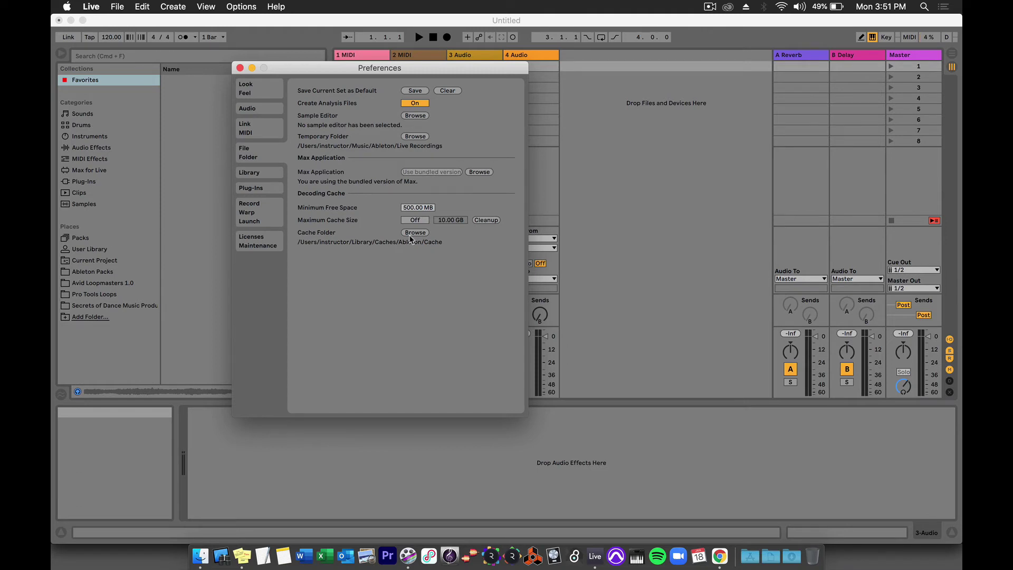
pyautogui.moveTo(418, 137)
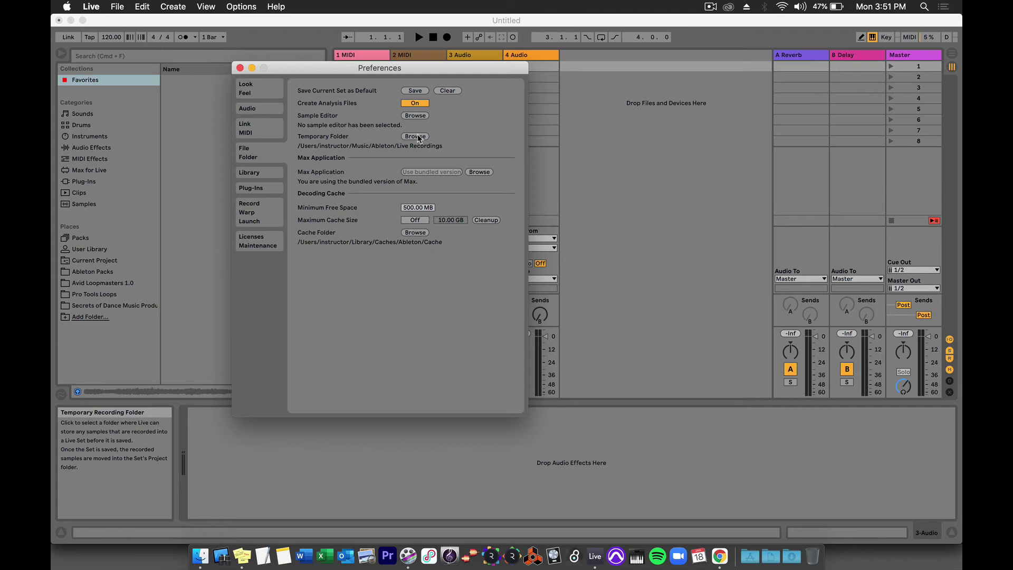
pyautogui.click(263, 172)
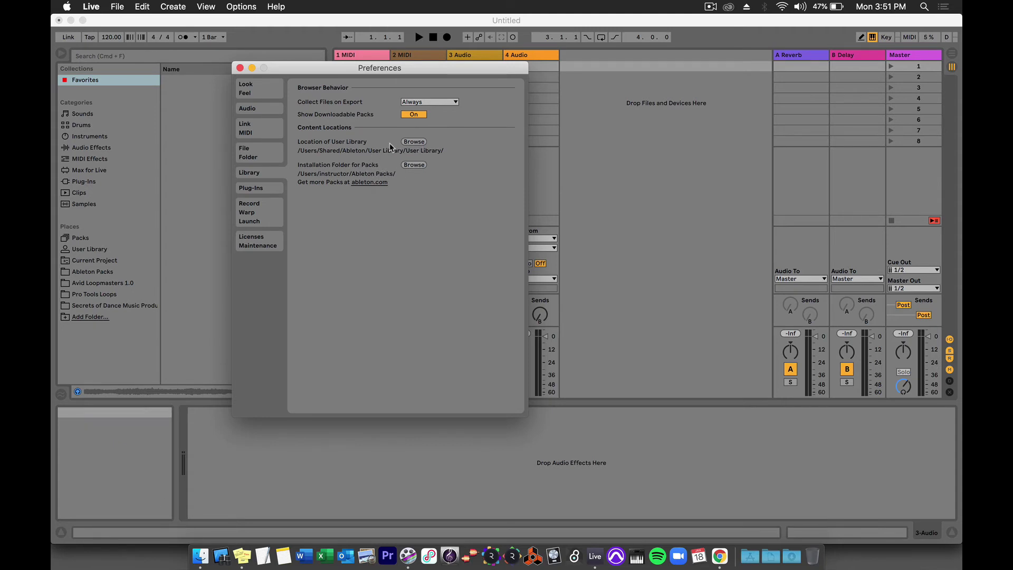
pyautogui.click(274, 188)
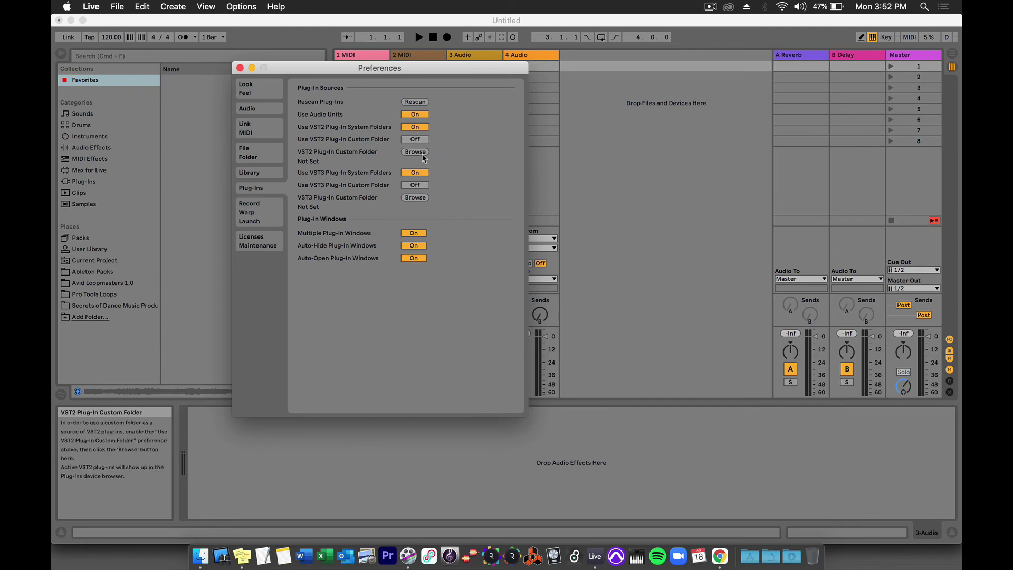
# In the Record/Warp/Launch settings, set the recording file type to WAV and keep the bit depth at 24.
pyautogui.click(260, 211)
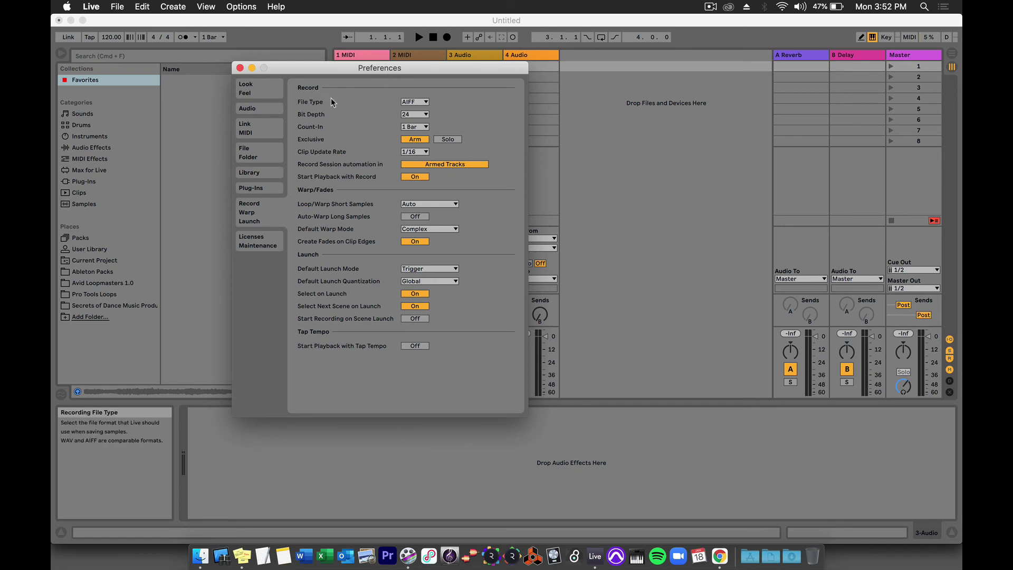
pyautogui.click(420, 102)
pyautogui.click(416, 110)
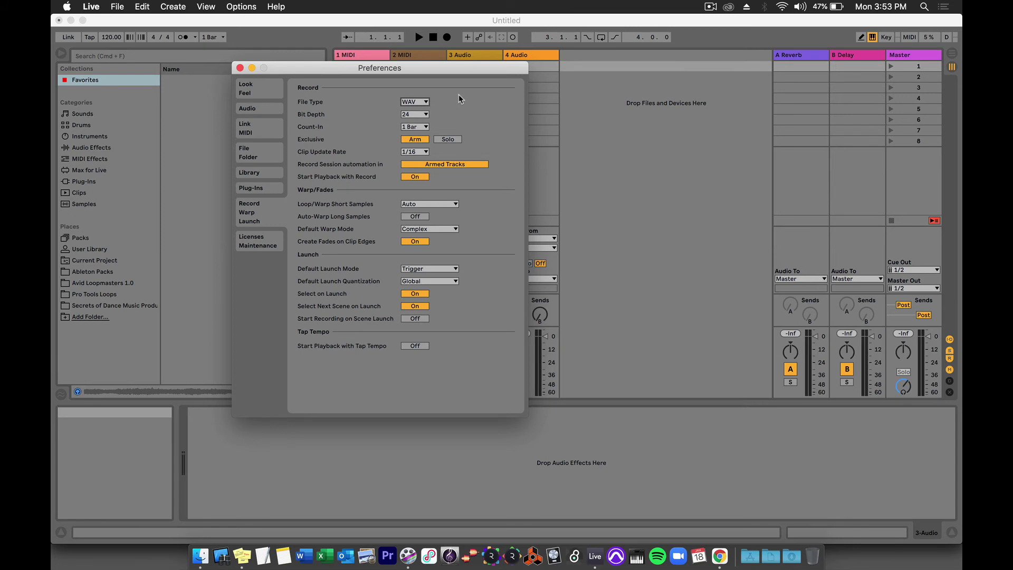
pyautogui.click(426, 115)
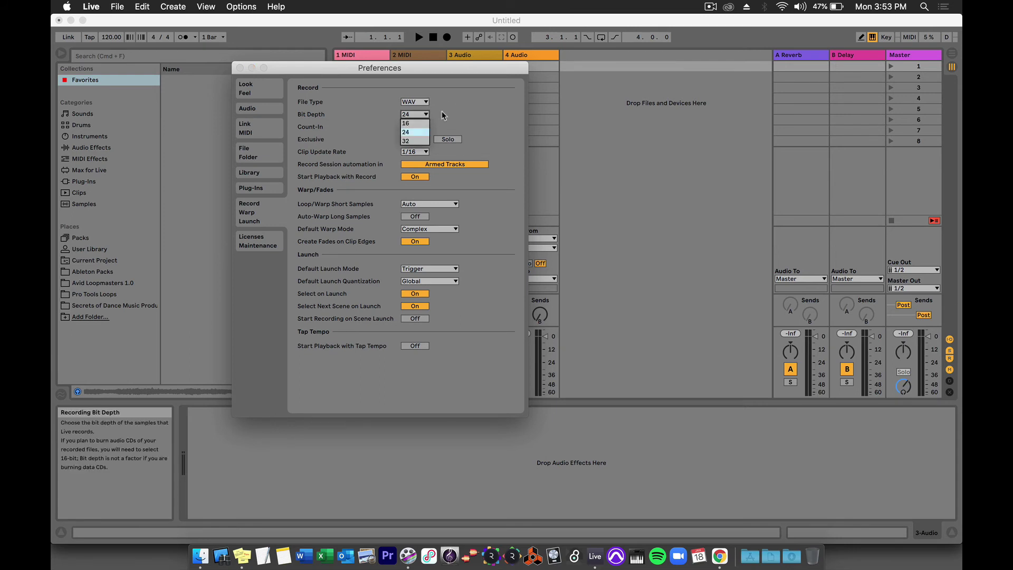
pyautogui.click(442, 112)
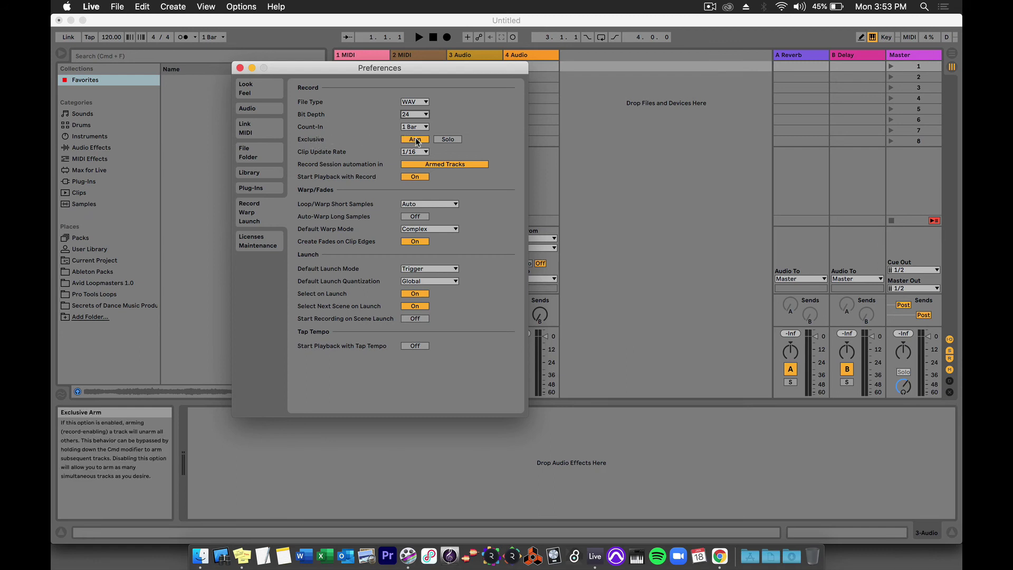
# Try switching Exclusive Solo and the Record Session automation target, returning each to its original setting.
pyautogui.click(457, 140)
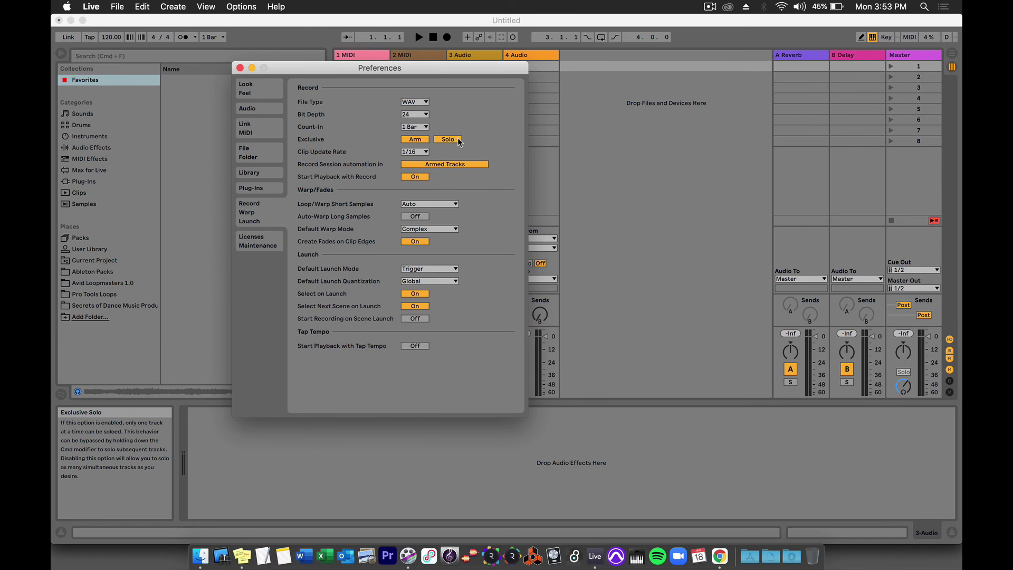
pyautogui.click(457, 140)
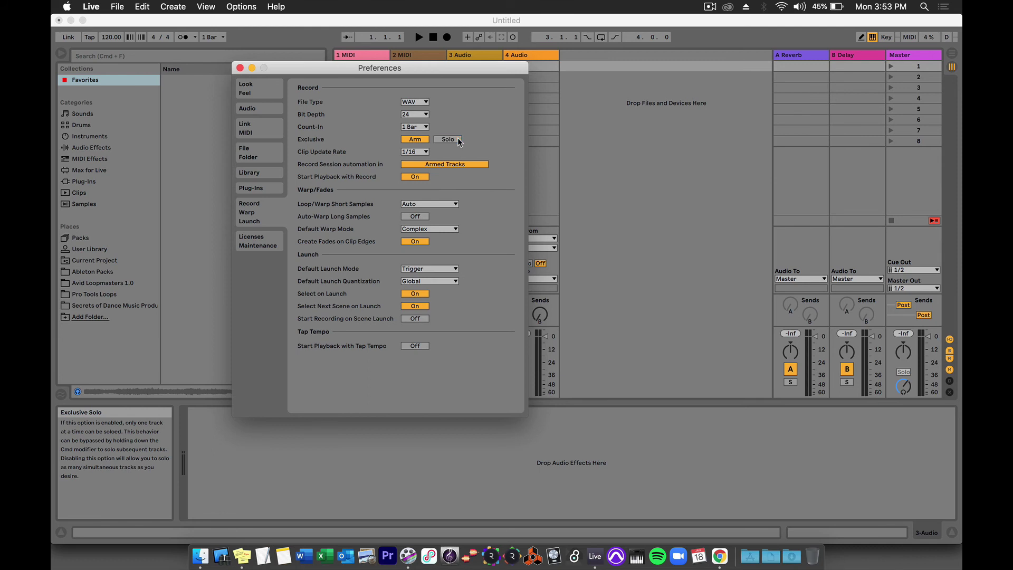
pyautogui.click(431, 165)
pyautogui.click(457, 166)
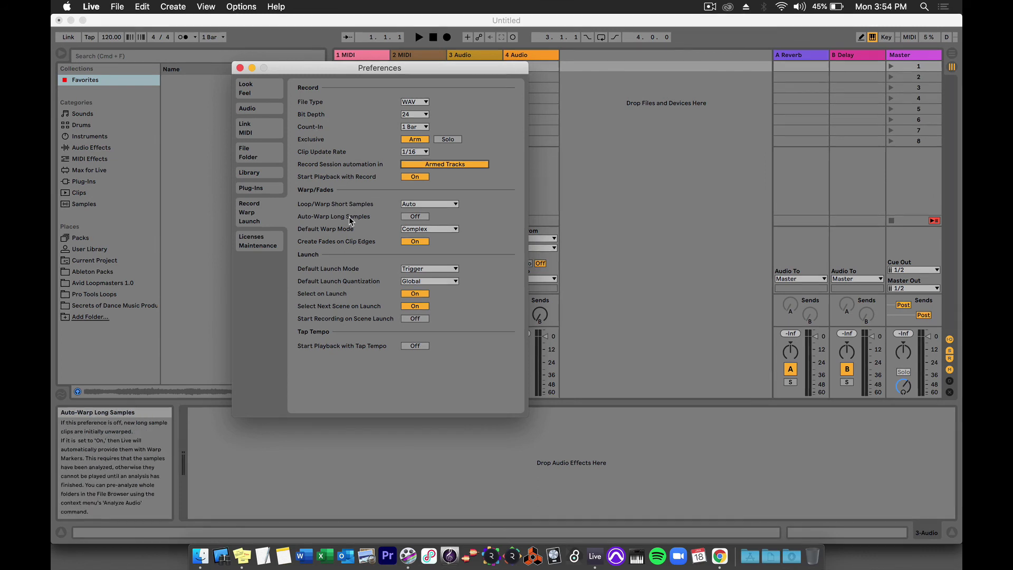
# Examine the Auto-Warp Long Samples setting and the available default warp modes, keeping Complex selected.
pyautogui.click(416, 216)
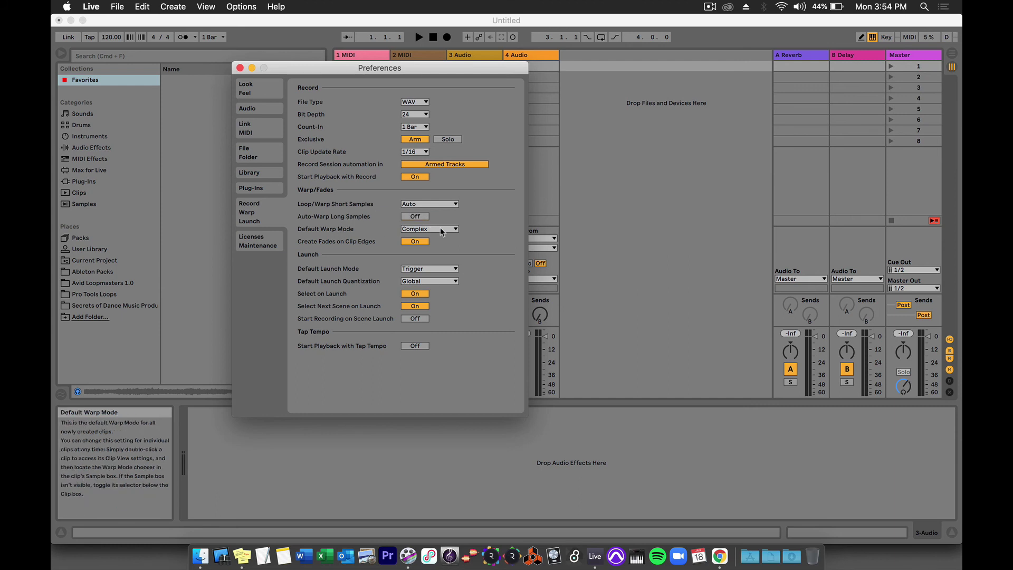
pyautogui.click(456, 230)
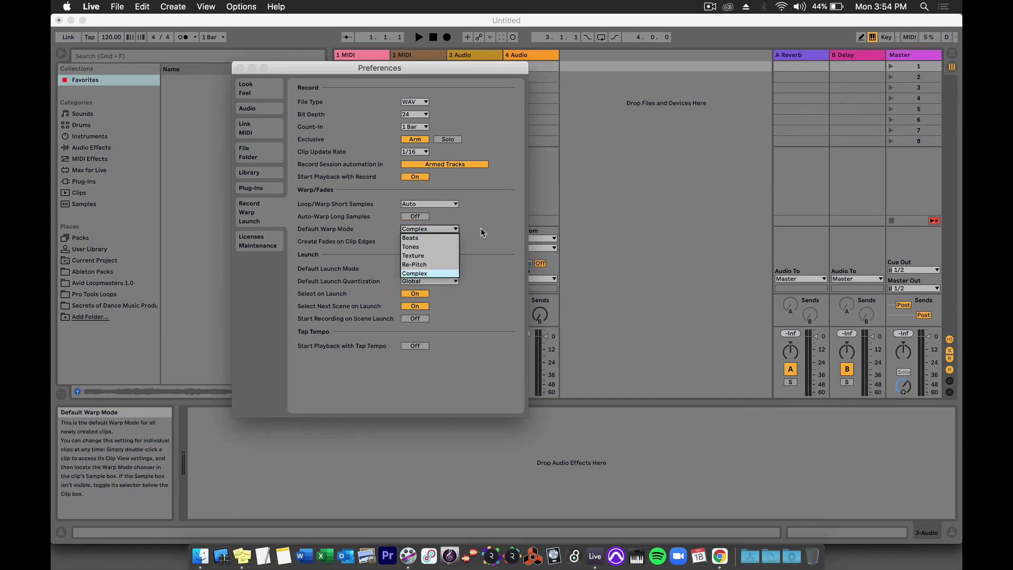
pyautogui.click(481, 228)
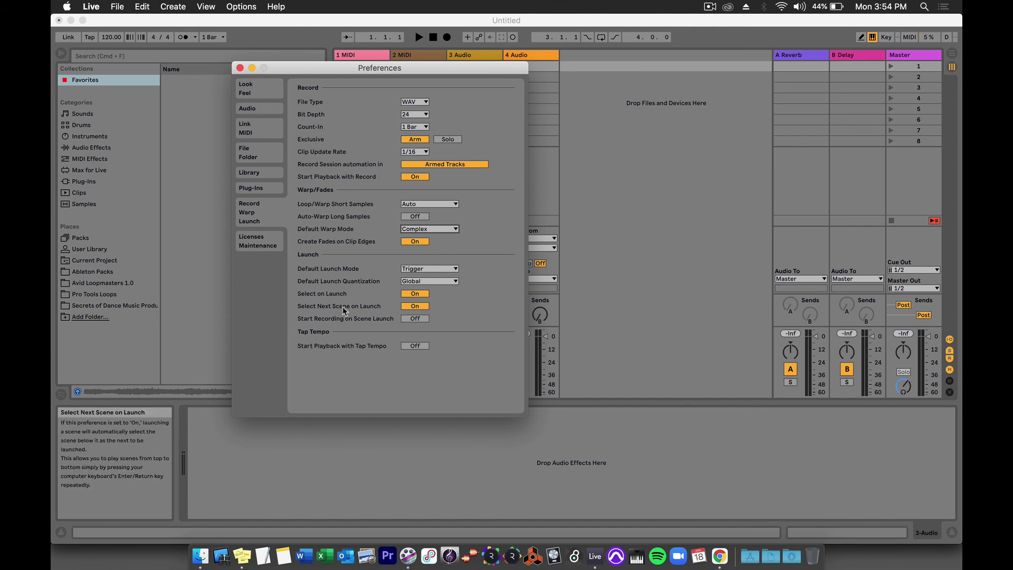
# Review the Licenses/Maintenance settings and revisit the Look/Feel, Audio, Library and Plug-Ins settings.
pyautogui.click(255, 239)
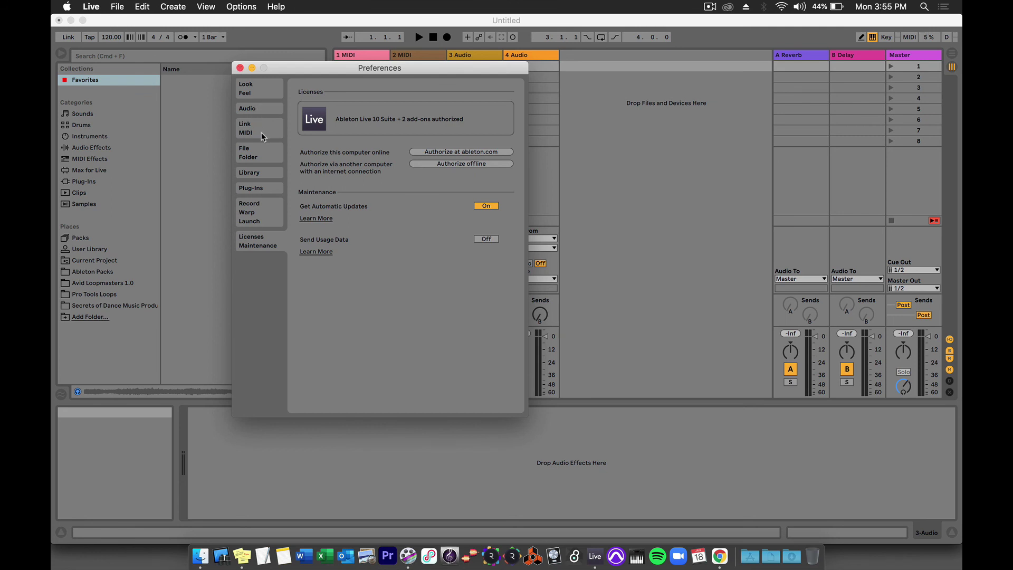
pyautogui.click(262, 94)
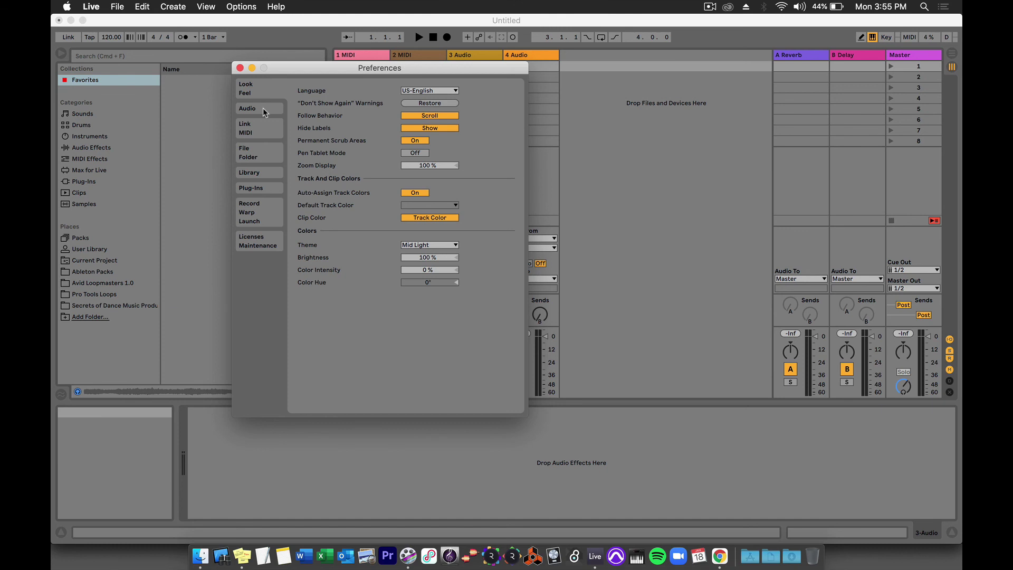
pyautogui.click(263, 110)
pyautogui.click(268, 169)
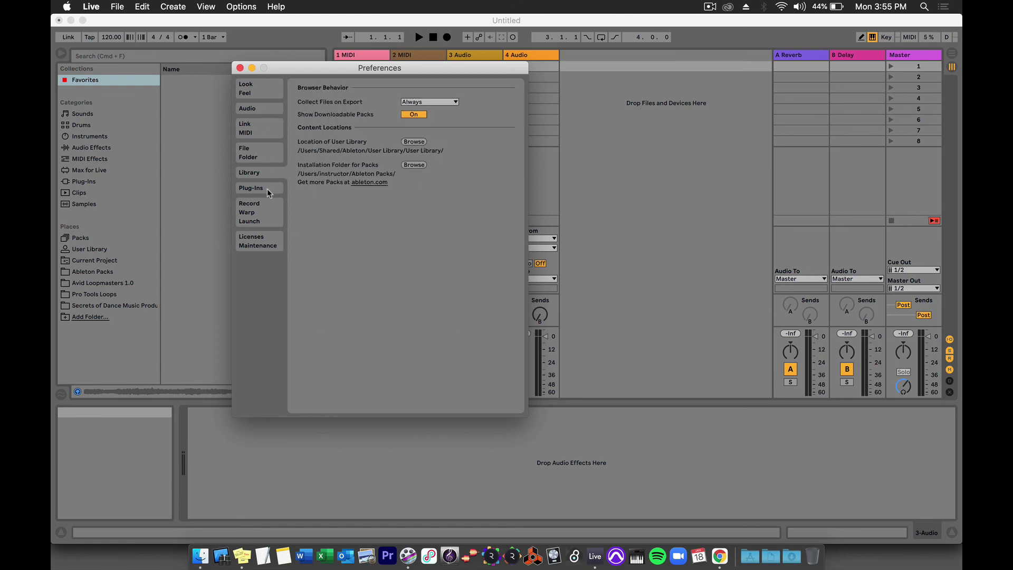
pyautogui.click(267, 189)
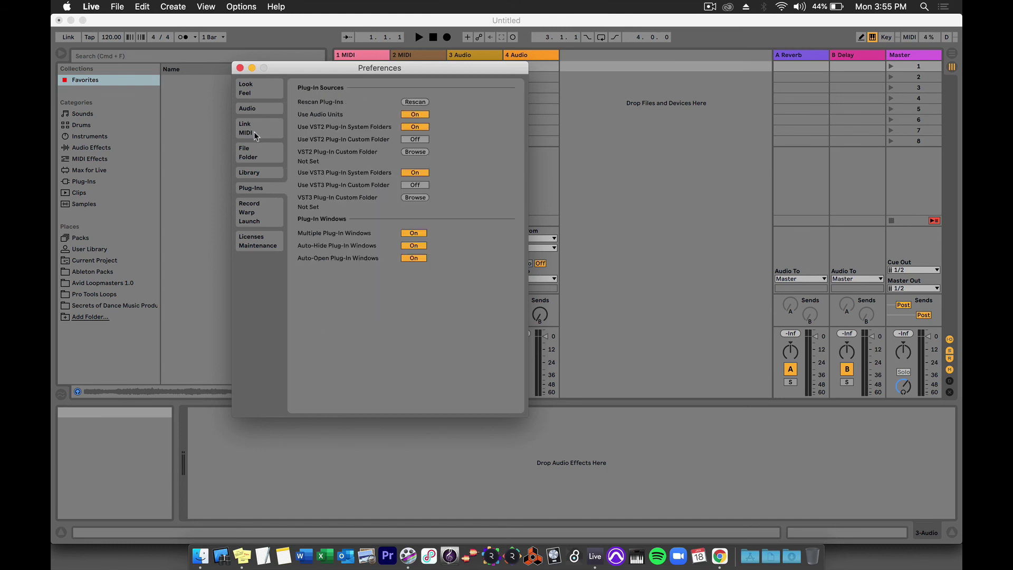